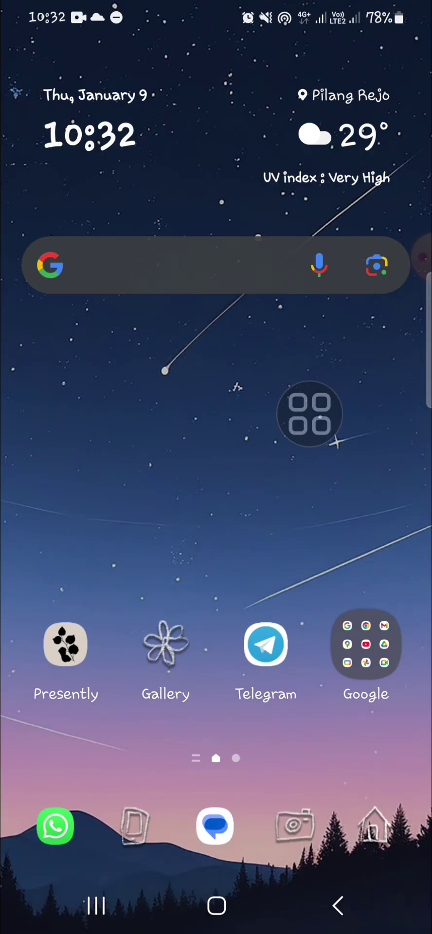
Launch VN Video Editor from the app drawer to its empty Your Projects page
drag(216, 560, 216, 268)
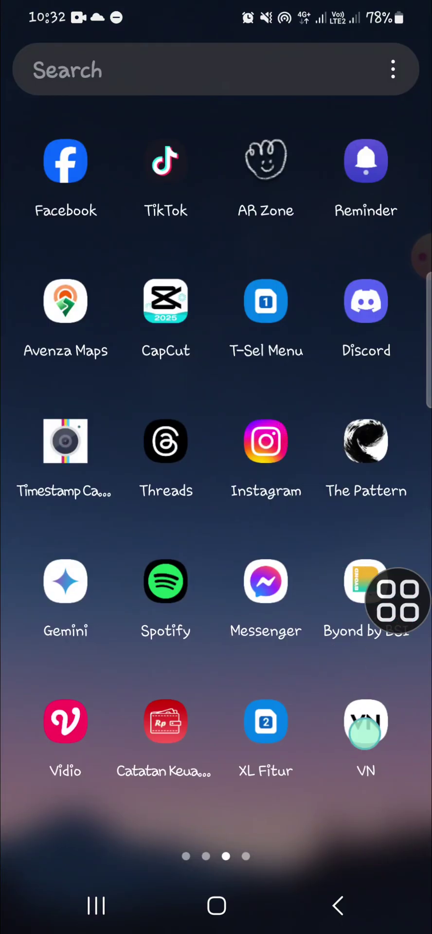
click(366, 722)
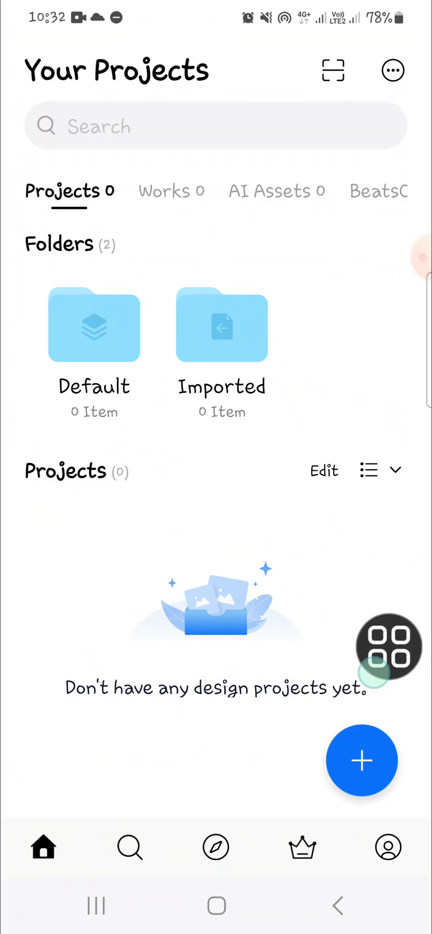
Start a new VN project in Video-Based mode
click(358, 766)
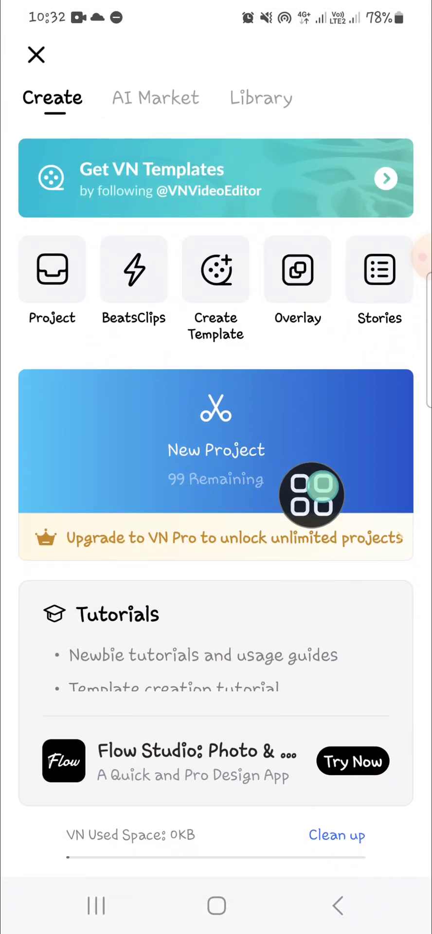
click(209, 424)
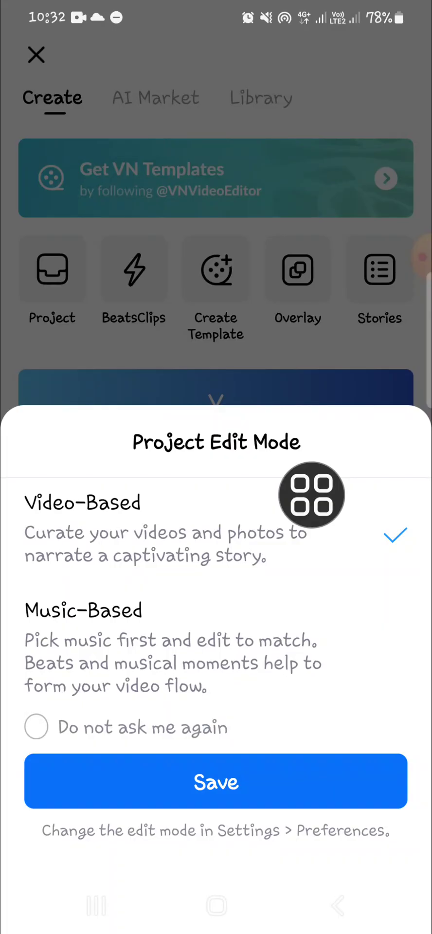
mouse_move(312, 495)
mouse_down()
mouse_move(248, 555)
mouse_move(287, 540)
mouse_up()
click(275, 783)
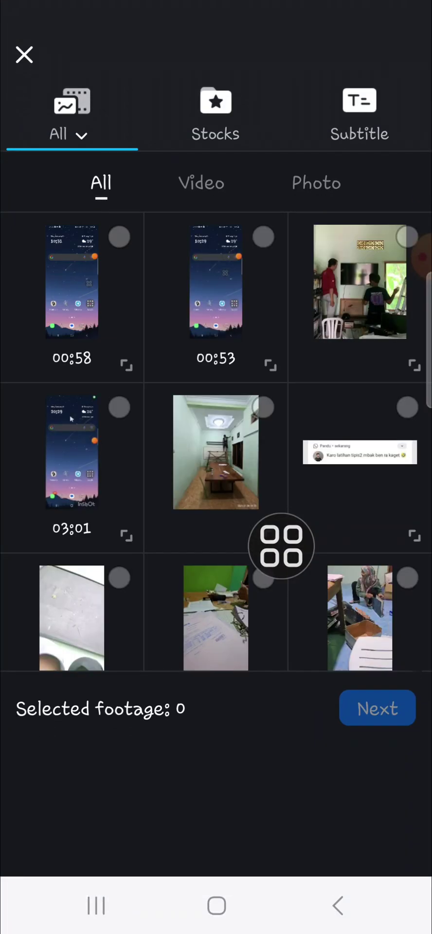
Browse the Download album, showing only its videos
click(69, 126)
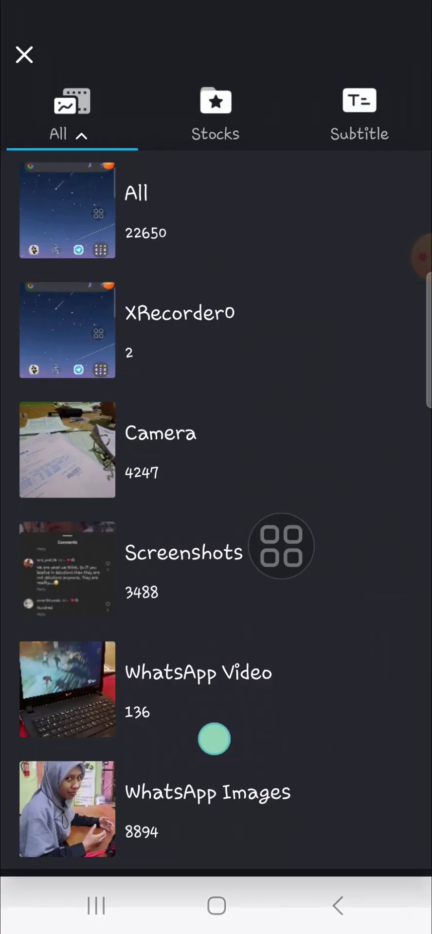
click(198, 795)
drag(208, 766, 240, 519)
drag(194, 688, 269, 372)
click(179, 472)
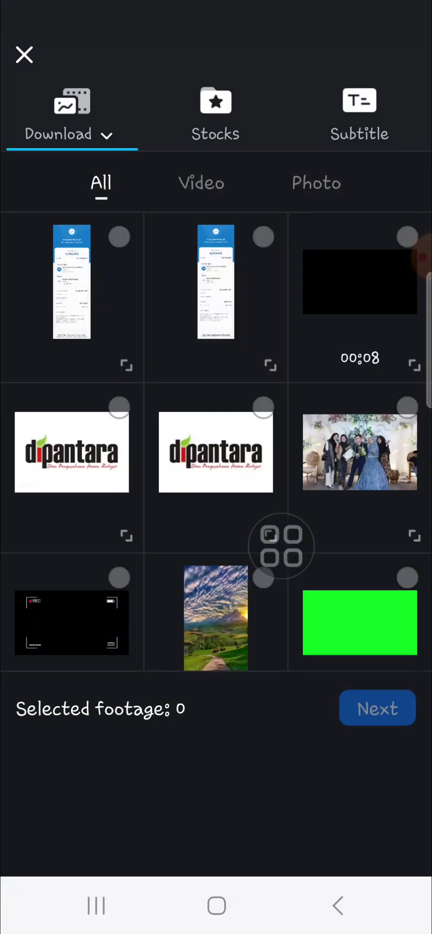
drag(215, 622, 277, 409)
mouse_move(217, 618)
mouse_down()
mouse_move(286, 386)
mouse_move(284, 367)
mouse_up()
drag(229, 608, 273, 330)
mouse_move(234, 560)
mouse_down()
mouse_move(266, 334)
mouse_move(236, 388)
mouse_up()
click(191, 182)
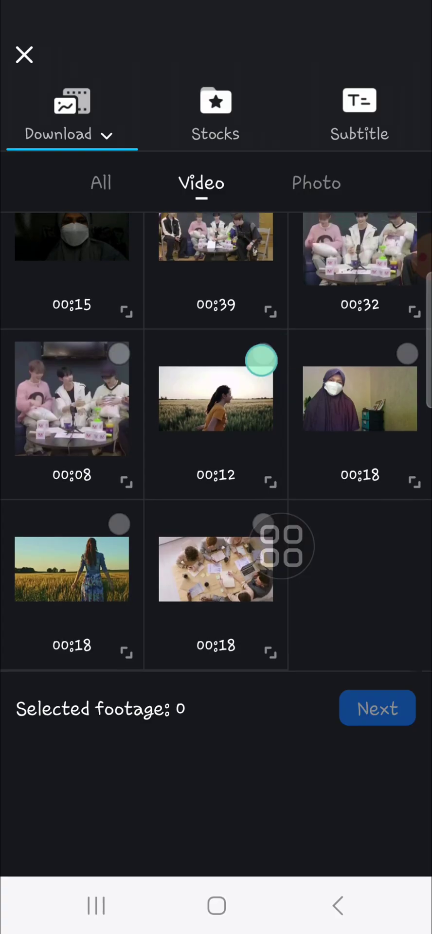
Load the 00:12 wheat-field clip of the woman onto the timeline
click(263, 354)
click(375, 709)
mouse_move(282, 545)
mouse_down()
mouse_move(313, 463)
mouse_move(352, 389)
mouse_move(327, 484)
mouse_move(327, 539)
mouse_move(360, 422)
mouse_move(306, 633)
mouse_move(338, 501)
mouse_up()
click(409, 246)
mouse_move(338, 501)
mouse_down()
mouse_move(304, 564)
mouse_move(261, 668)
mouse_move(269, 655)
mouse_move(291, 559)
mouse_up()
Add the 00:47 green-screen billboard video from Photos as an overlay layer
click(310, 647)
click(117, 757)
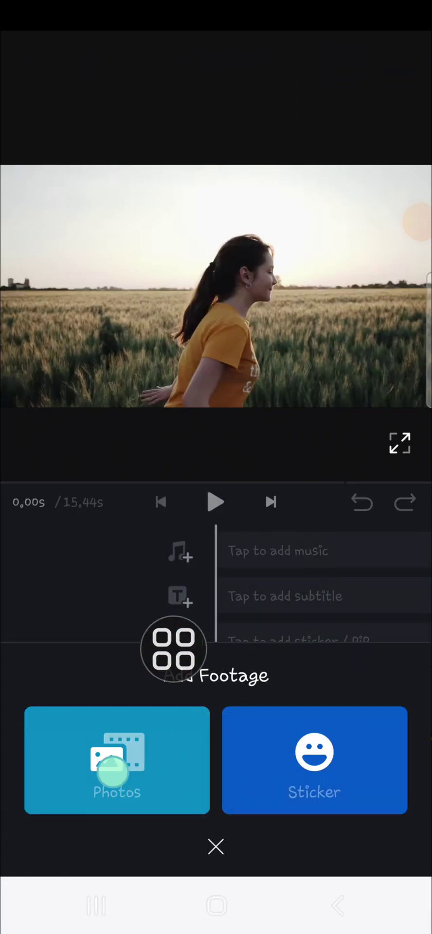
scroll(334, 445, up, 5)
scroll(313, 539, up, 5)
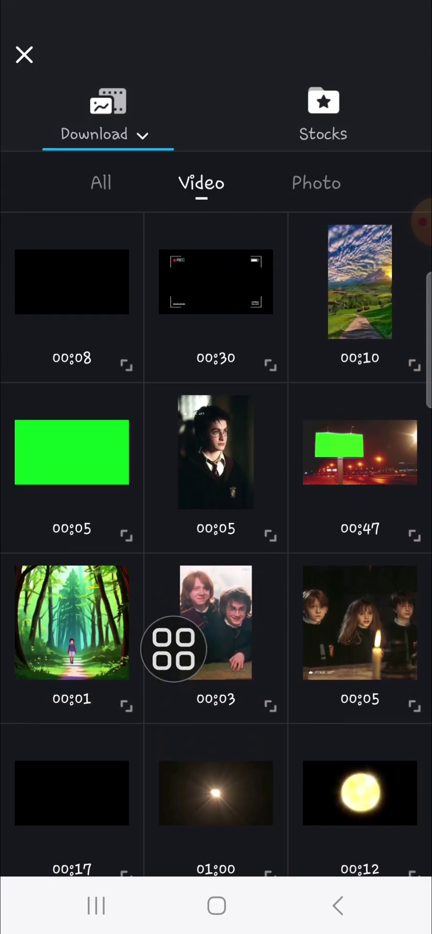
mouse_move(317, 569)
mouse_down()
mouse_move(309, 575)
mouse_move(341, 274)
mouse_move(314, 577)
mouse_up()
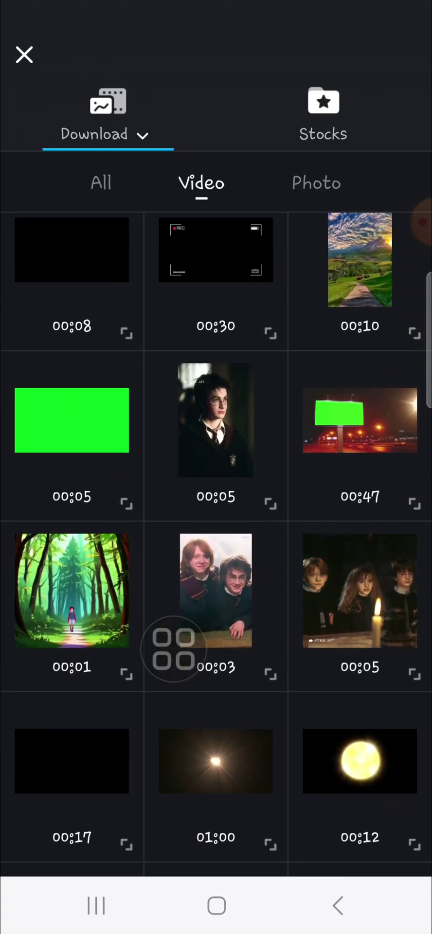
click(344, 428)
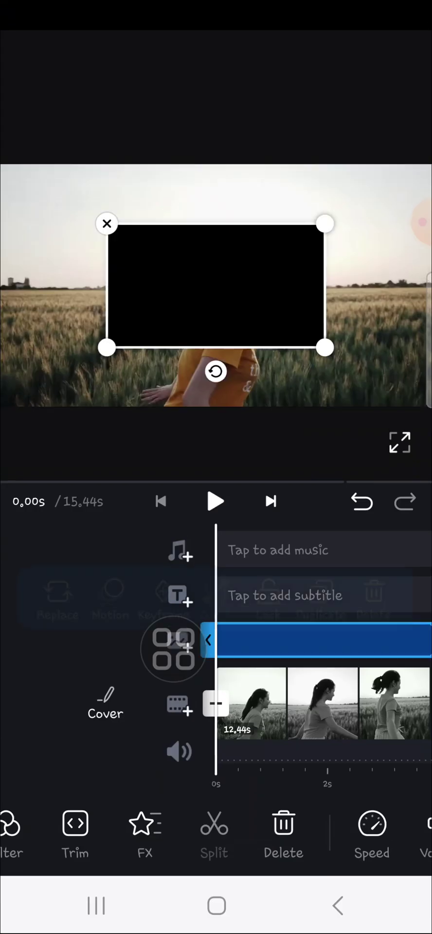
Enlarge the billboard overlay on the preview until it covers the entire frame
click(327, 355)
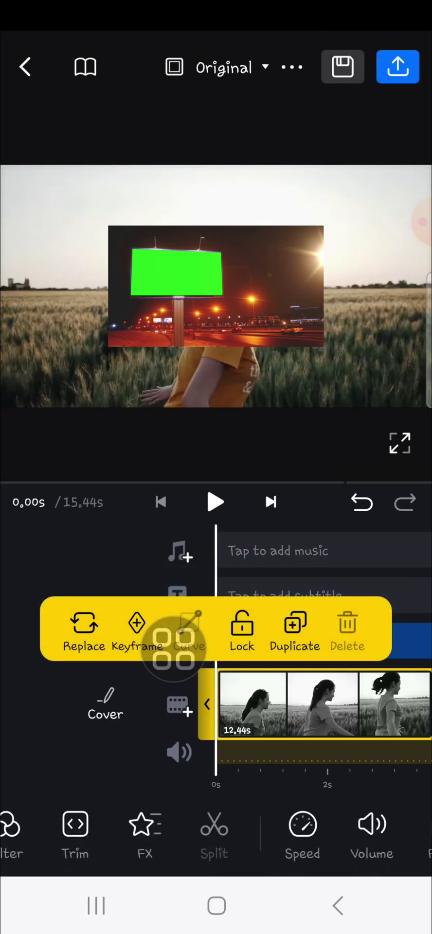
drag(316, 837, 120, 858)
drag(244, 851, 122, 851)
drag(236, 877, 217, 877)
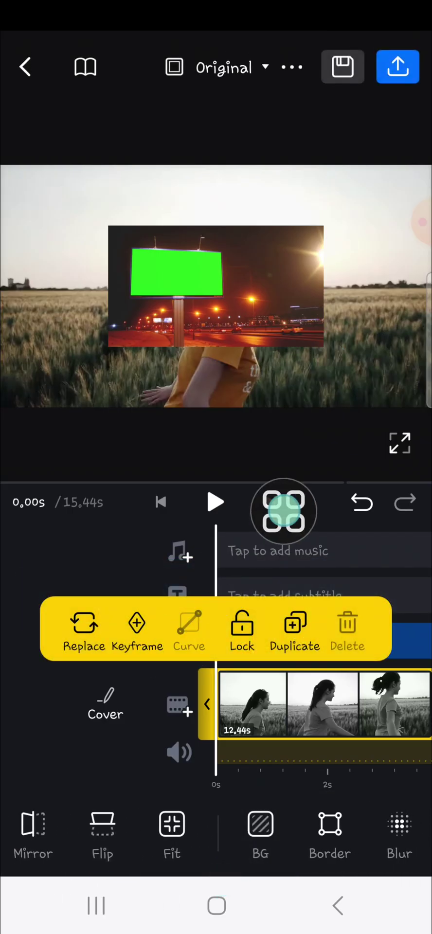
drag(323, 834, 367, 853)
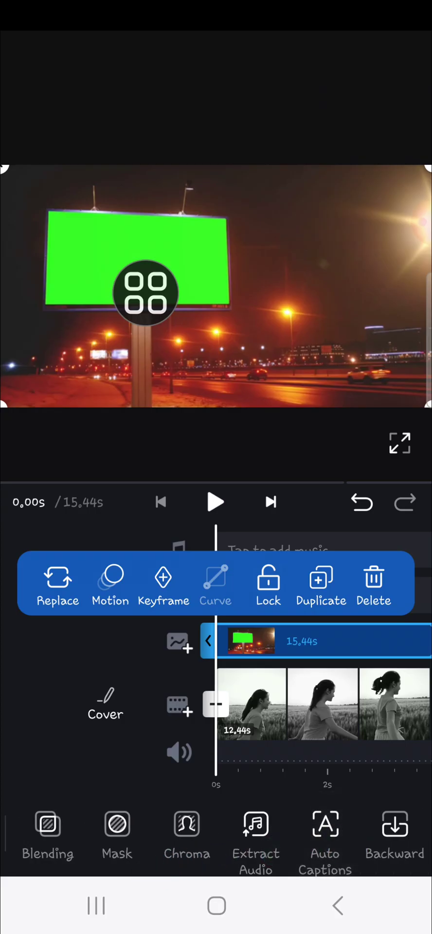
Chroma-key the billboard's green at 100% intensity and 100% spill
mouse_move(145, 292)
mouse_down()
mouse_move(183, 789)
mouse_move(167, 798)
mouse_move(179, 715)
mouse_up()
click(187, 827)
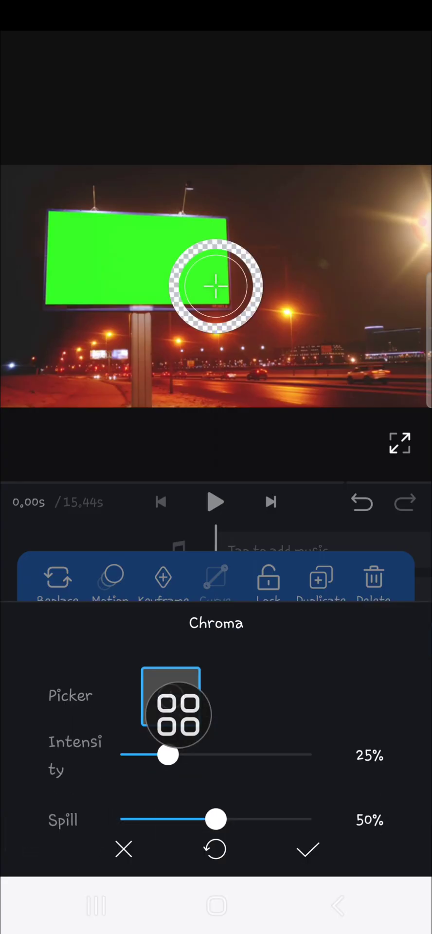
mouse_move(216, 284)
mouse_down()
mouse_move(240, 261)
mouse_move(225, 261)
mouse_move(202, 271)
mouse_move(163, 260)
mouse_move(142, 283)
mouse_move(223, 330)
mouse_move(246, 315)
mouse_move(242, 317)
mouse_move(252, 263)
mouse_move(217, 251)
mouse_move(135, 259)
mouse_move(125, 266)
mouse_up()
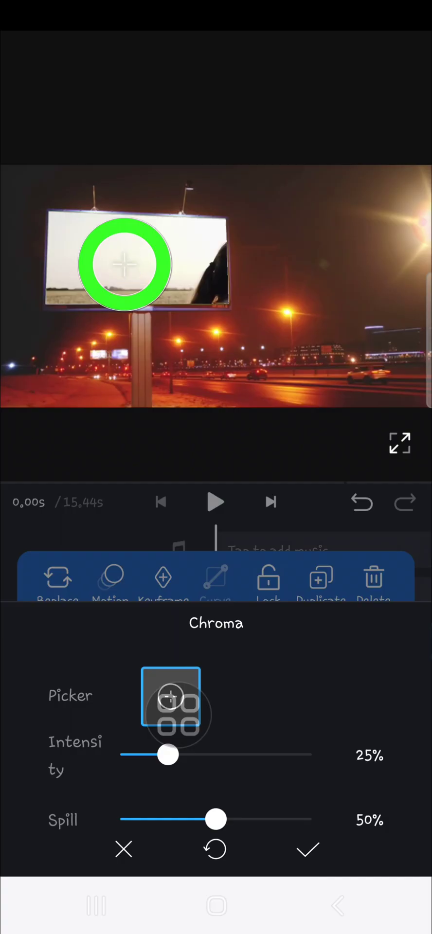
mouse_move(168, 757)
mouse_down()
mouse_move(277, 782)
mouse_move(389, 799)
mouse_up()
mouse_move(216, 820)
mouse_down()
mouse_move(270, 820)
mouse_move(352, 835)
mouse_up()
drag(311, 755, 346, 764)
drag(314, 820, 355, 820)
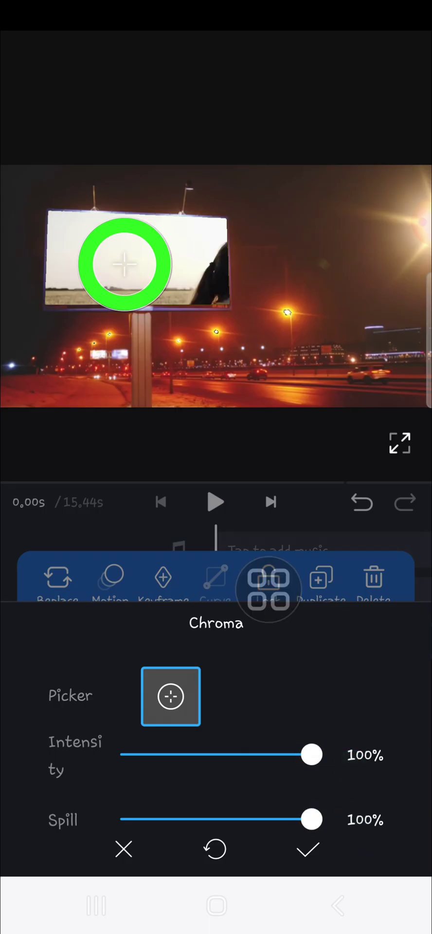
mouse_move(269, 589)
mouse_down()
mouse_move(224, 305)
mouse_move(209, 340)
mouse_move(222, 345)
mouse_move(226, 397)
mouse_move(214, 365)
mouse_up()
click(308, 849)
Shrink and reposition the wheat-field video so the walking woman sits within the billboard screen
mouse_move(326, 729)
mouse_down()
mouse_move(204, 741)
mouse_move(92, 768)
mouse_move(368, 755)
mouse_up()
click(321, 704)
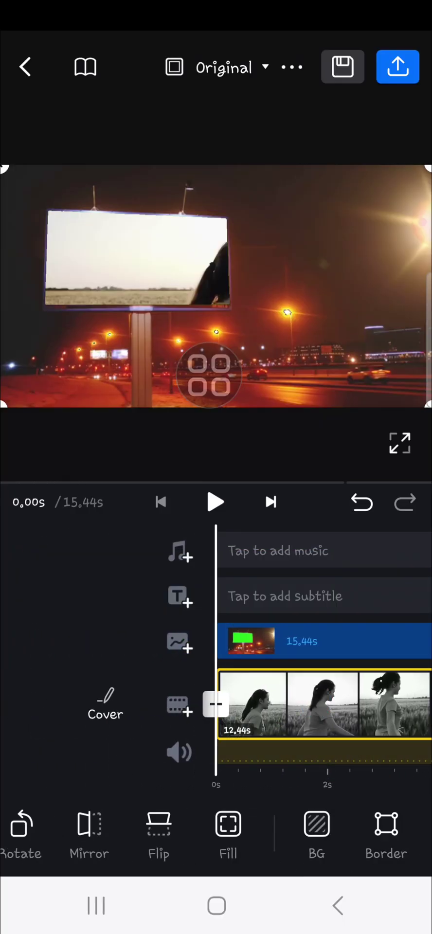
click(300, 710)
drag(328, 254, 292, 194)
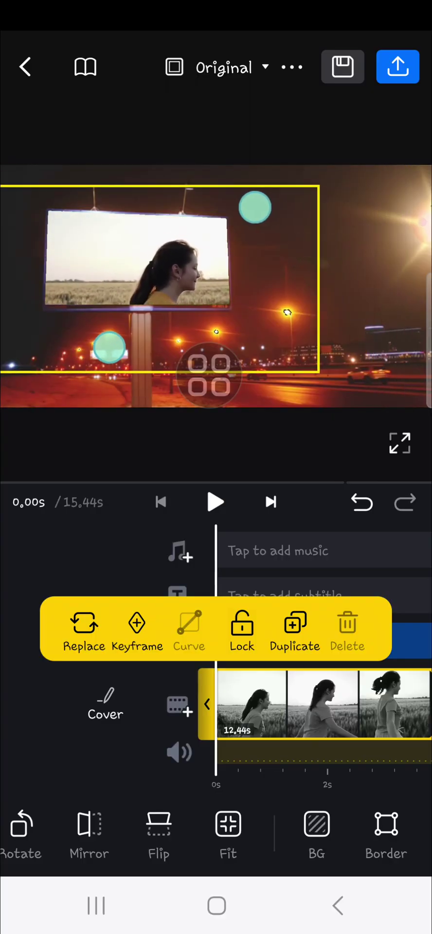
drag(292, 194, 236, 209)
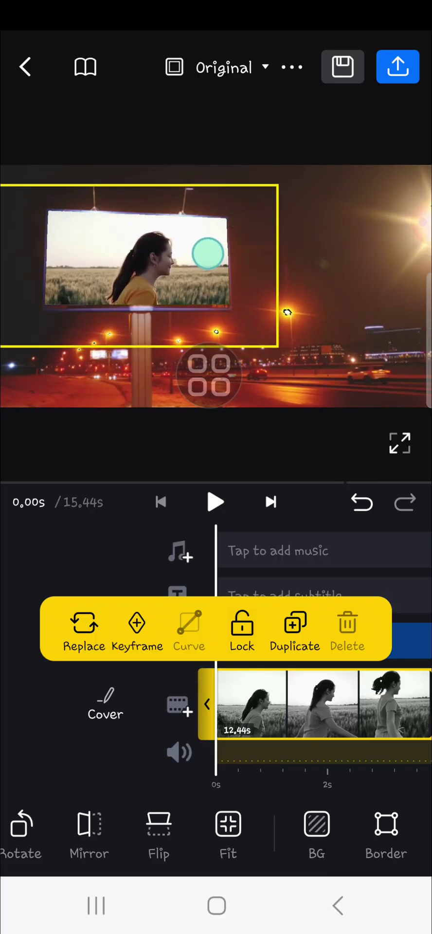
drag(232, 266, 193, 246)
drag(225, 184, 213, 195)
mouse_move(180, 233)
mouse_down()
mouse_move(203, 231)
mouse_move(204, 240)
mouse_up()
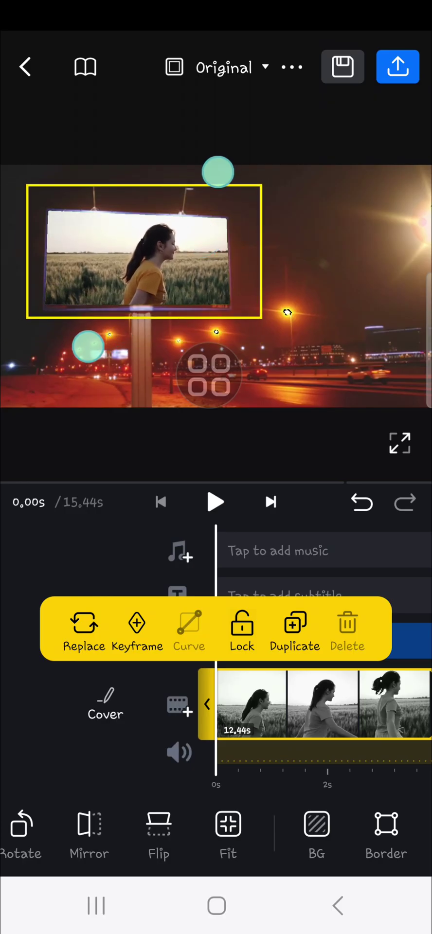
drag(215, 171, 205, 181)
drag(202, 239, 202, 249)
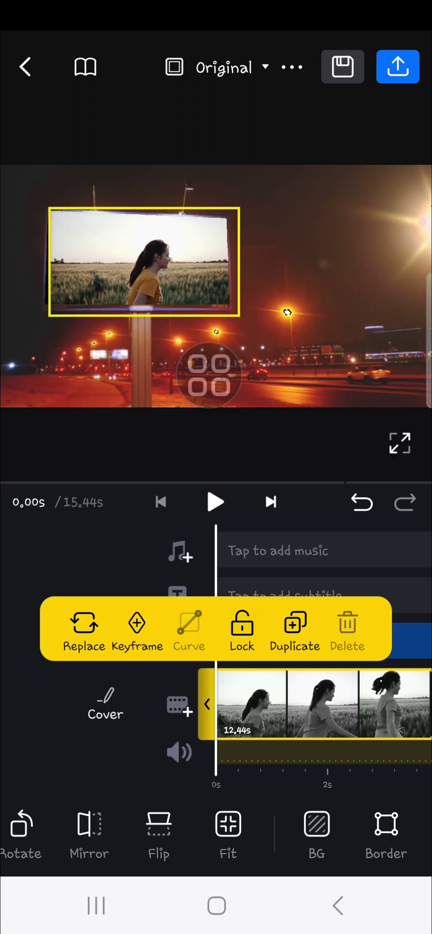
click(64, 768)
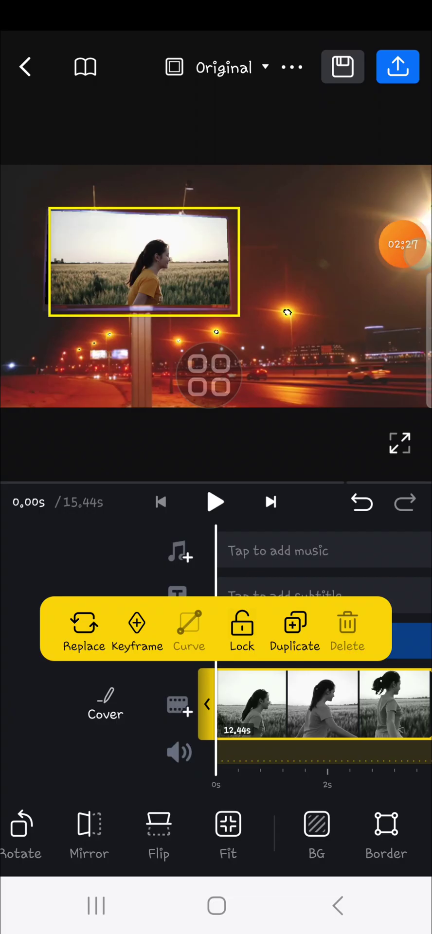
click(55, 746)
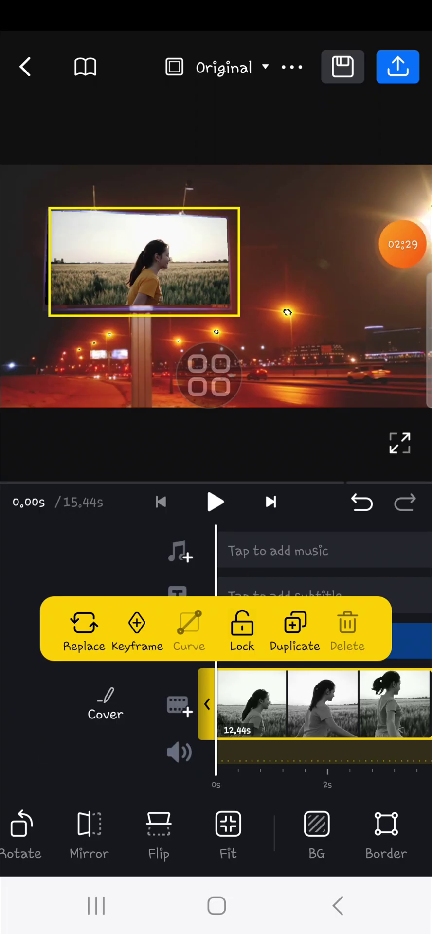
drag(215, 375, 243, 489)
mouse_move(217, 351)
mouse_down()
mouse_move(237, 482)
mouse_move(194, 330)
mouse_move(224, 531)
mouse_up()
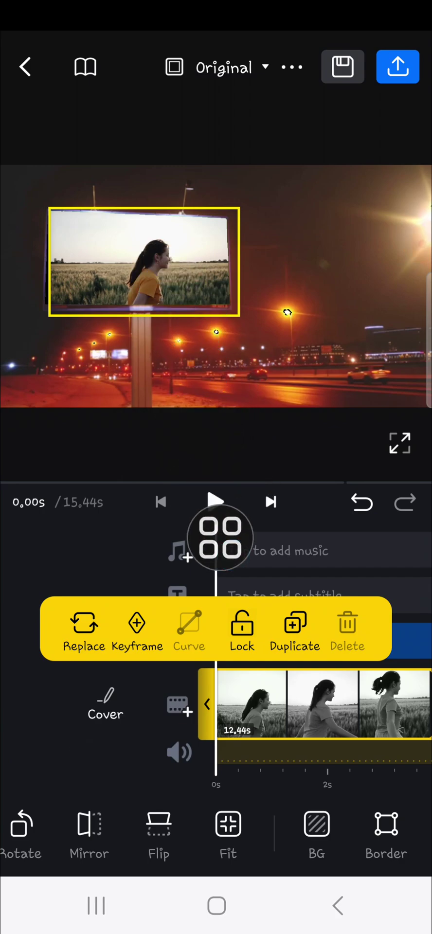
drag(299, 731, 202, 756)
mouse_move(363, 735)
mouse_down()
mouse_move(246, 737)
mouse_move(210, 745)
mouse_up()
drag(255, 759, 117, 764)
drag(276, 725, 119, 757)
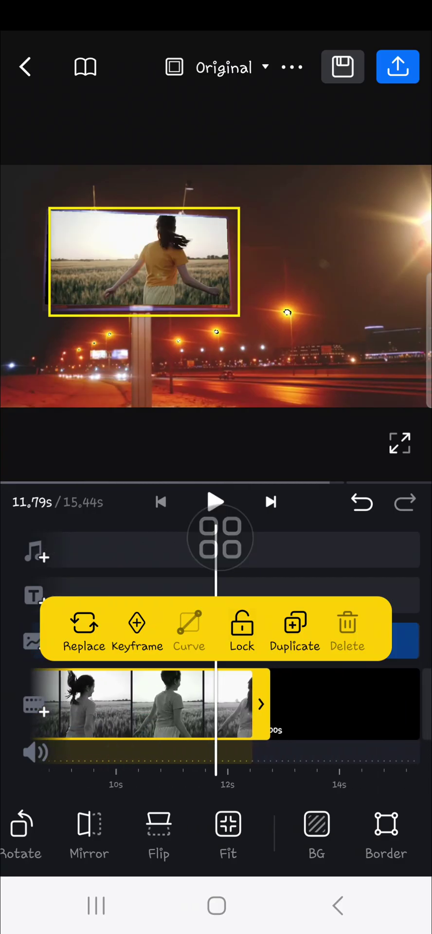
drag(101, 717, 311, 720)
drag(178, 834, 279, 833)
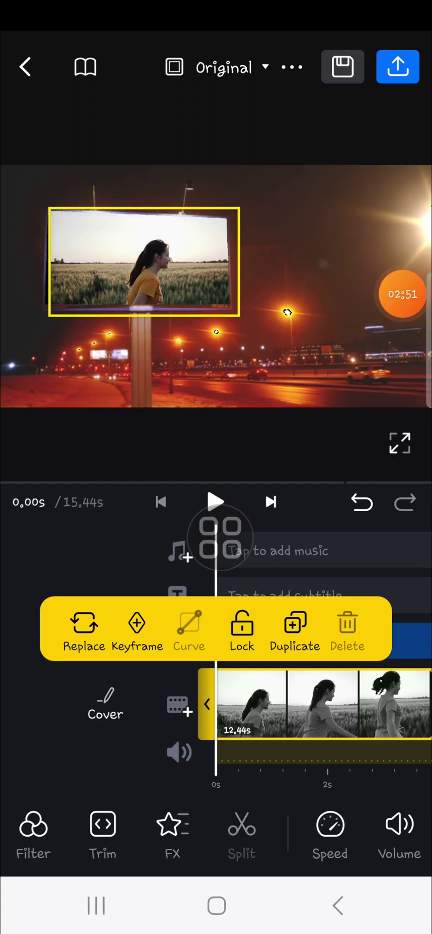
drag(220, 538, 289, 420)
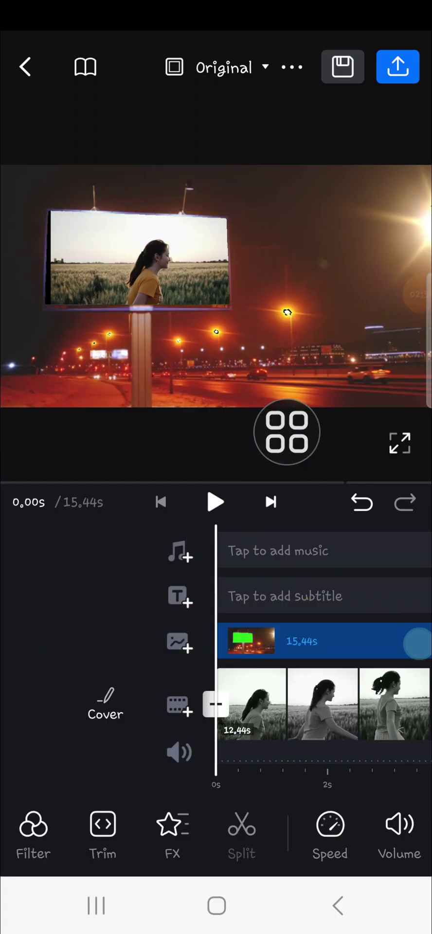
click(97, 608)
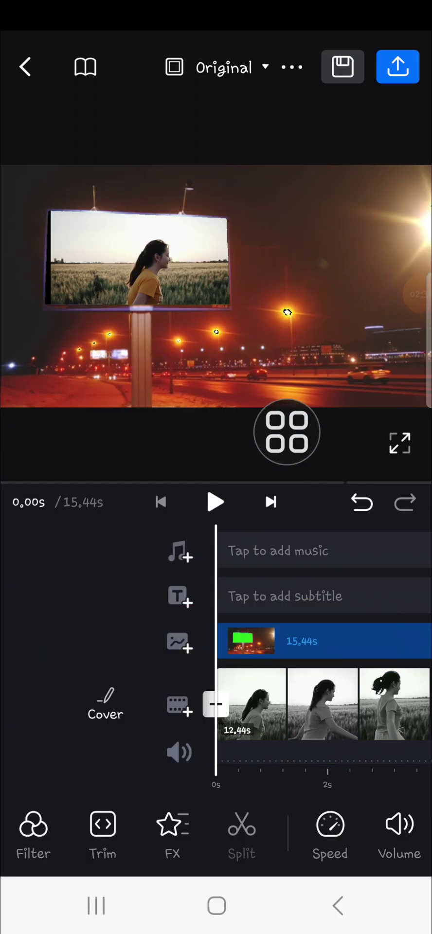